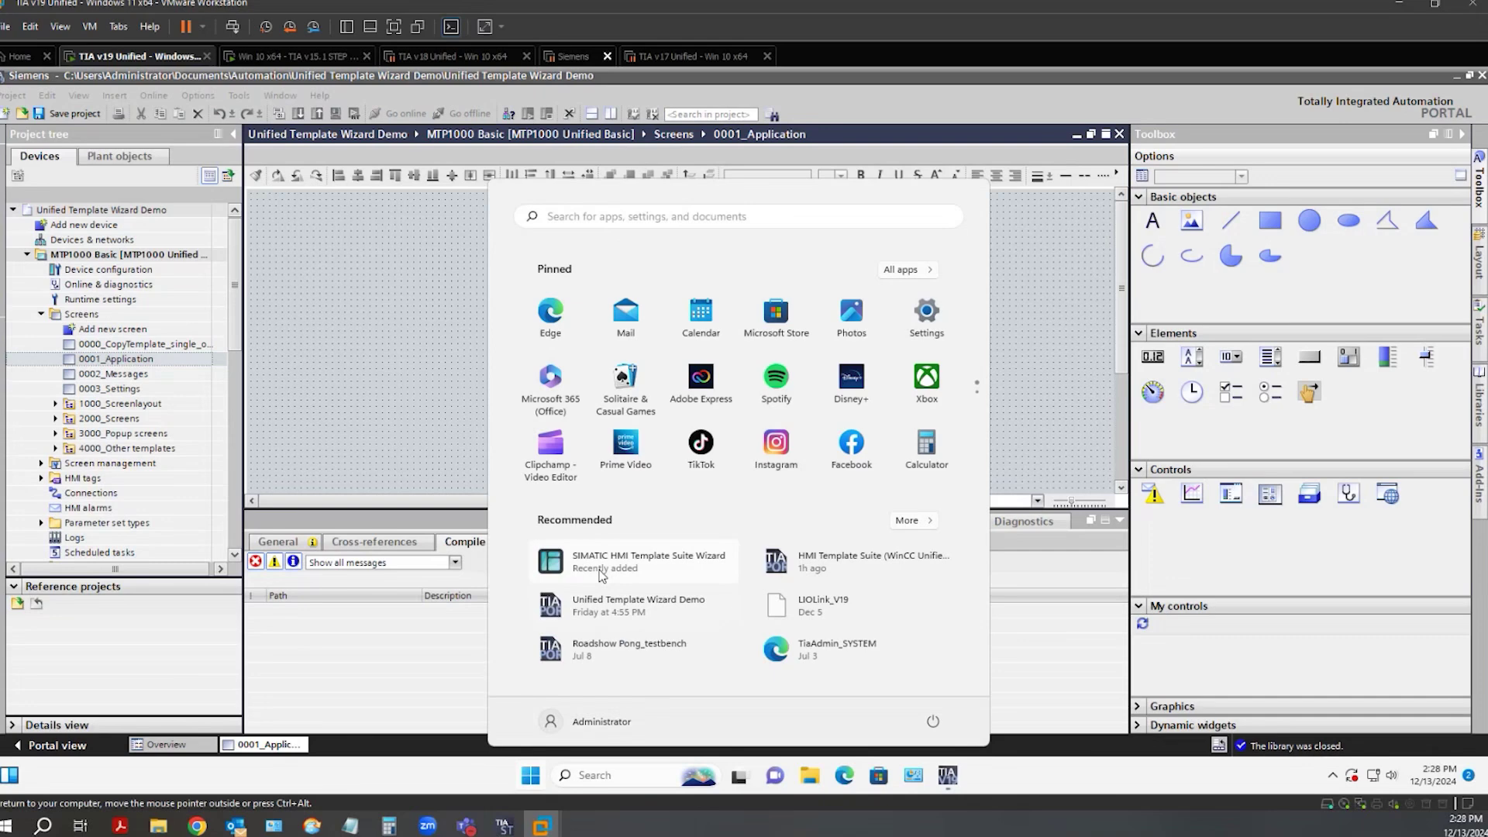
- Launch the SIMATIC HMI Template Suite Wizard and move its window aside to uncover the project tree
left_click(601, 564)
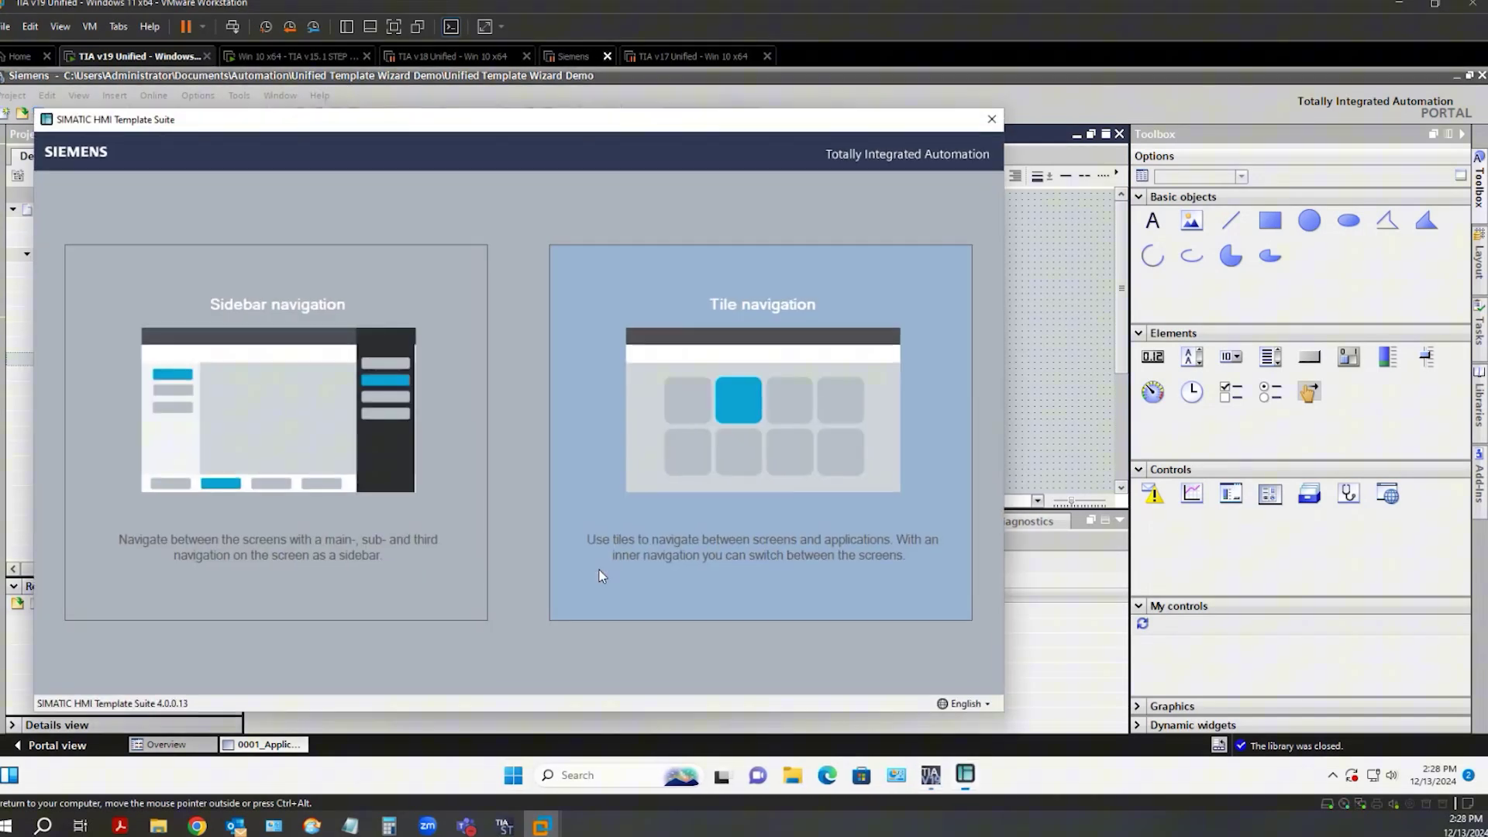
left_click_drag(548, 125, 763, 114)
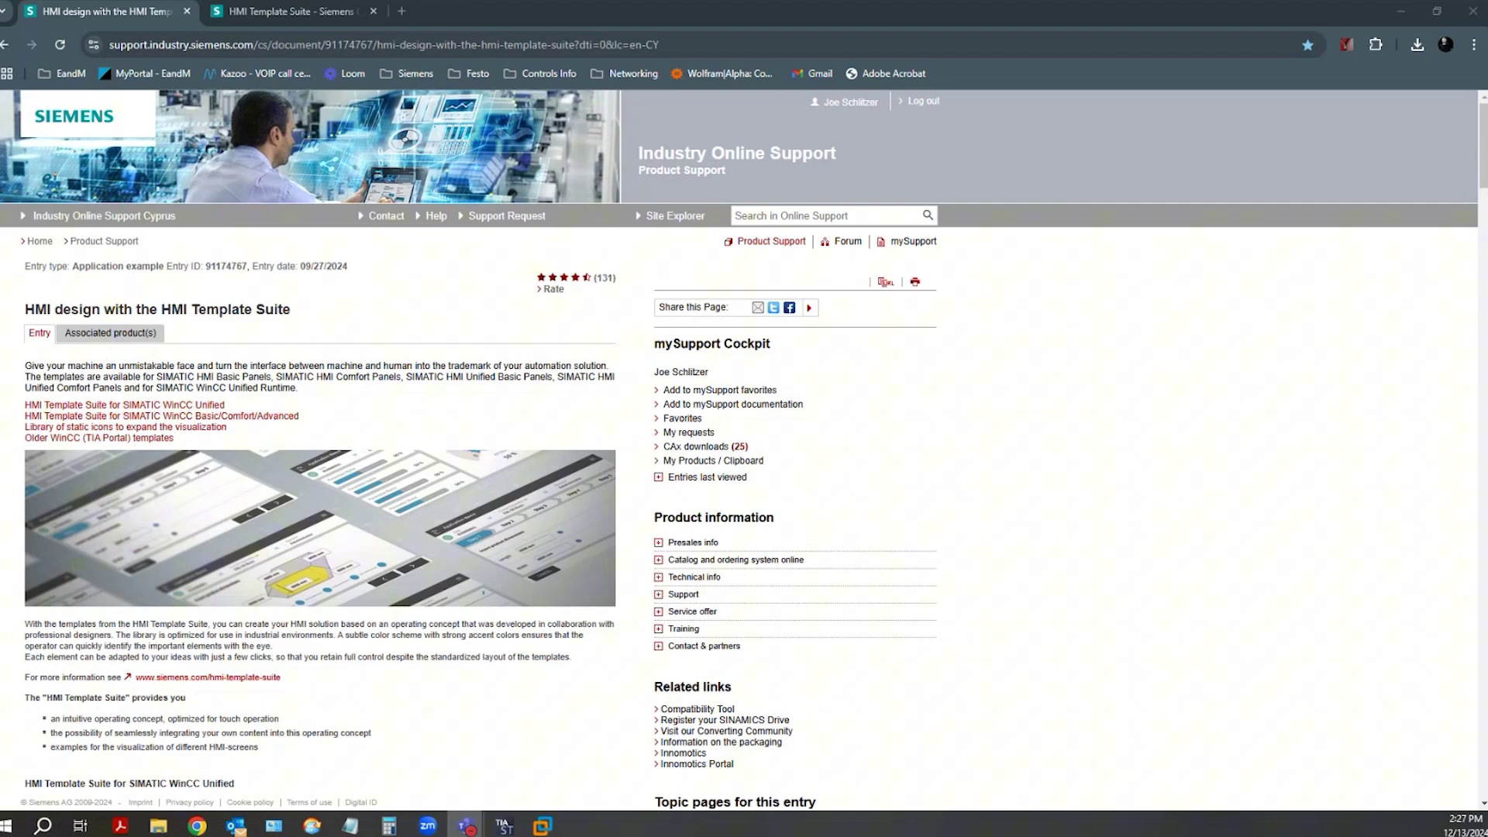
- Switch back to the virtual machine running TIA Portal
key("alt+Tab")
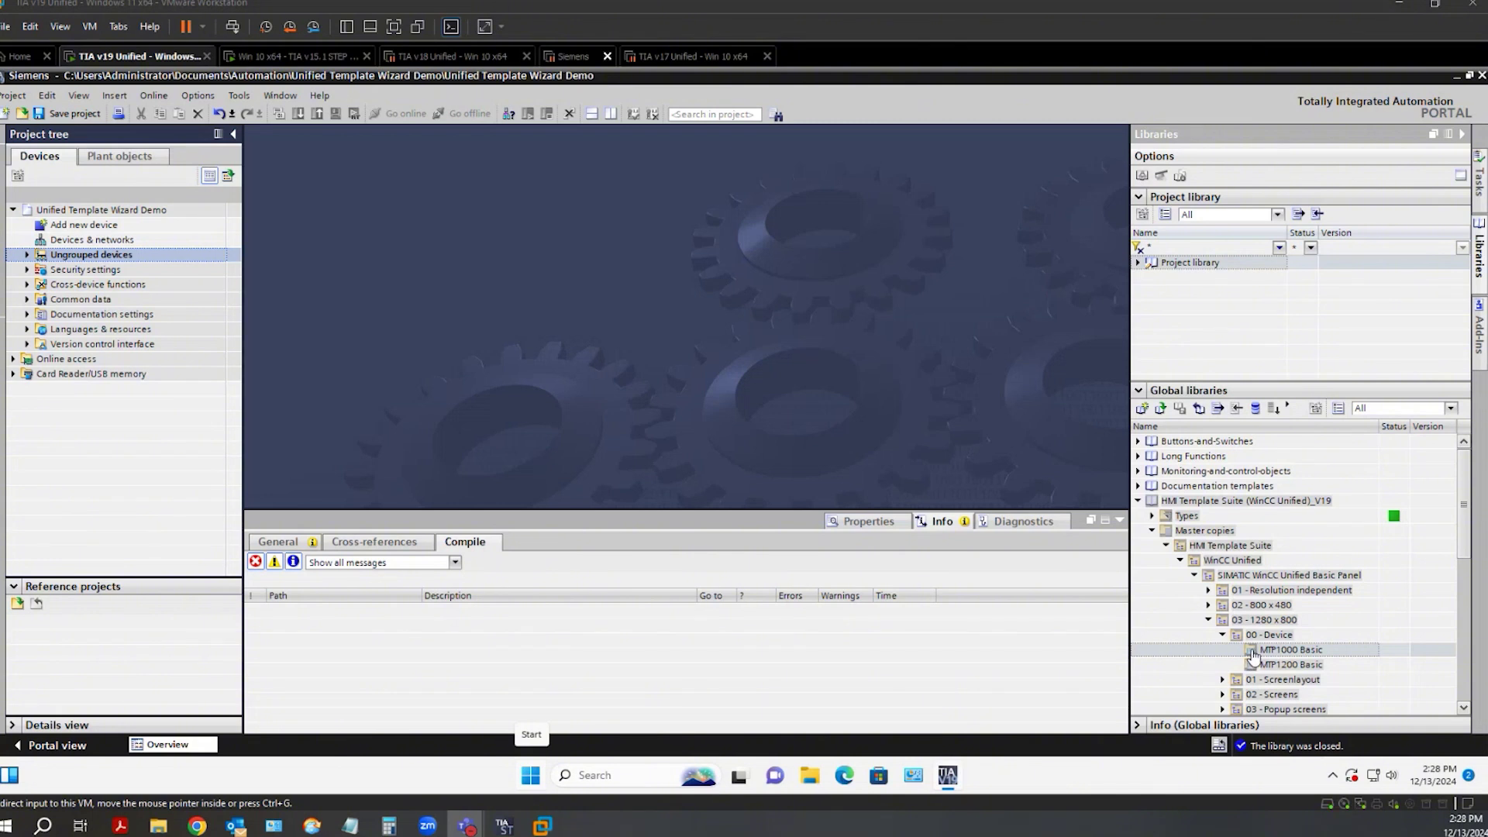
- Add the 1280 x 800 MTP1000 Basic master copy as a device and open Screens > 0001_Application
left_click(1253, 654)
left_click_drag(1290, 649, 56, 208)
left_click(27, 254)
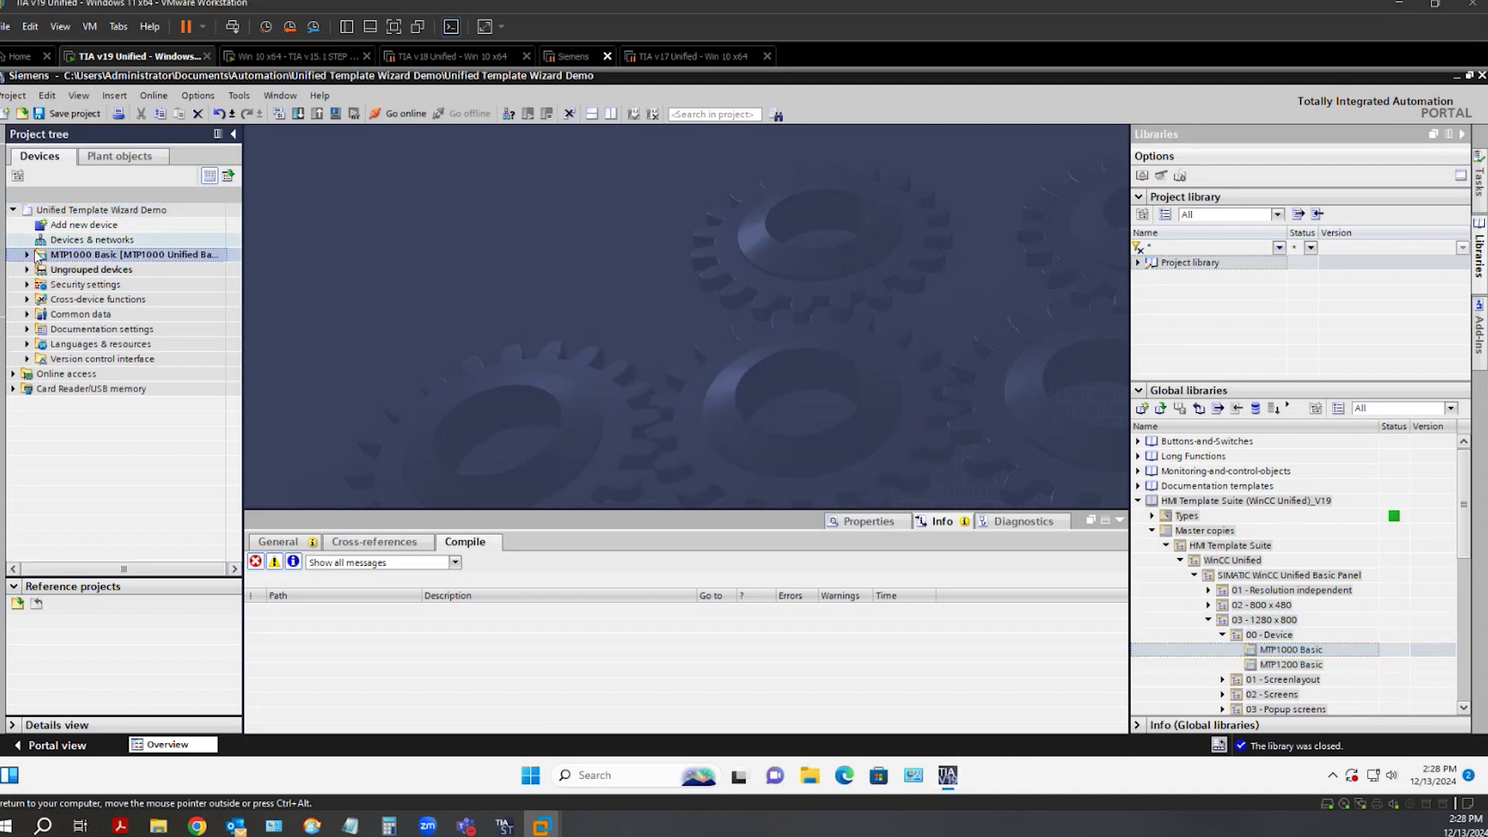
left_click(41, 314)
double_click(87, 361)
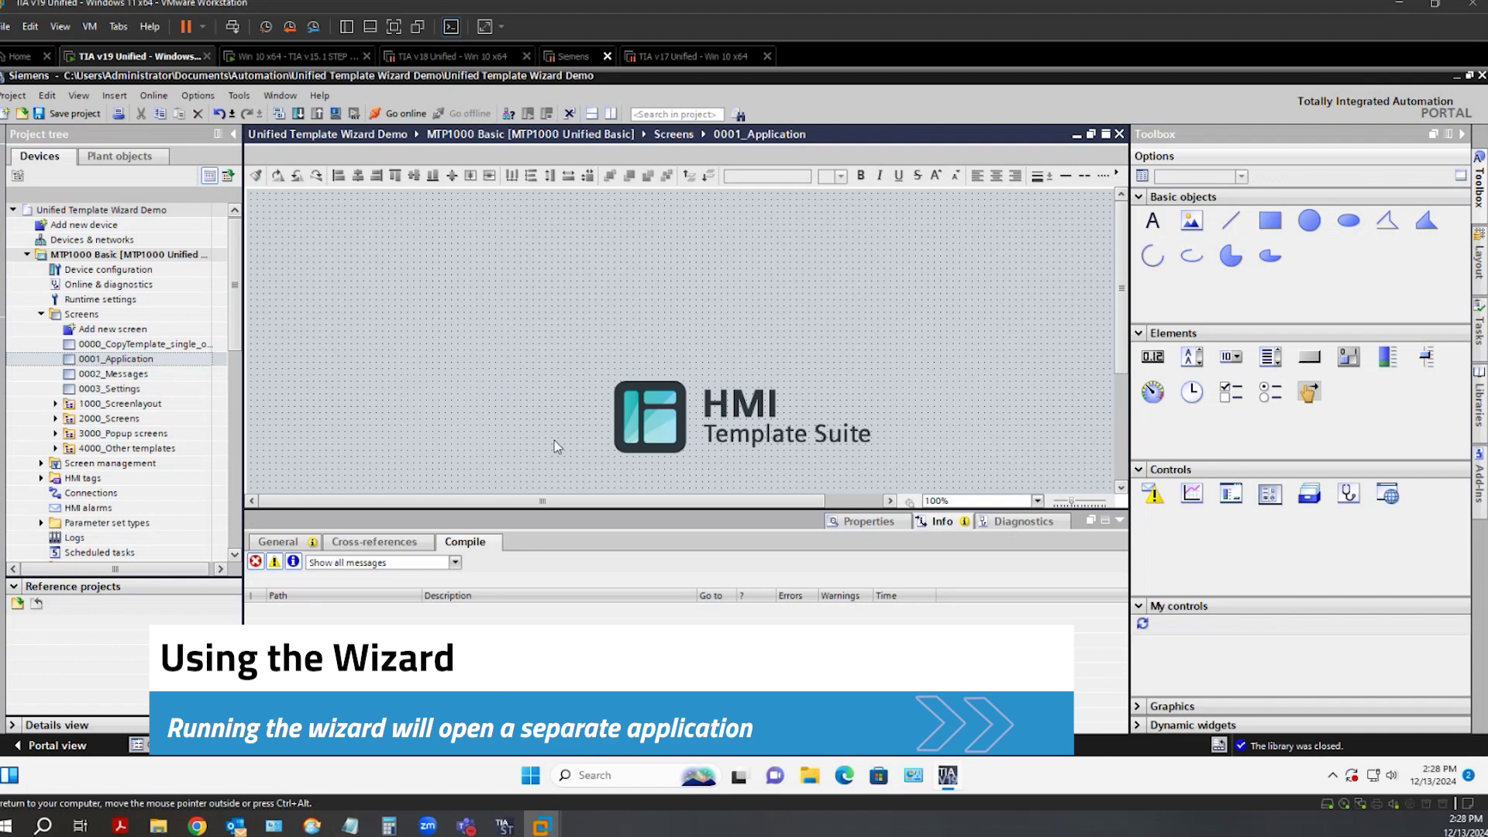
- Run the Template Suite Wizard from the Start menu, move it aside, and pick Sidebar navigation
left_click(530, 776)
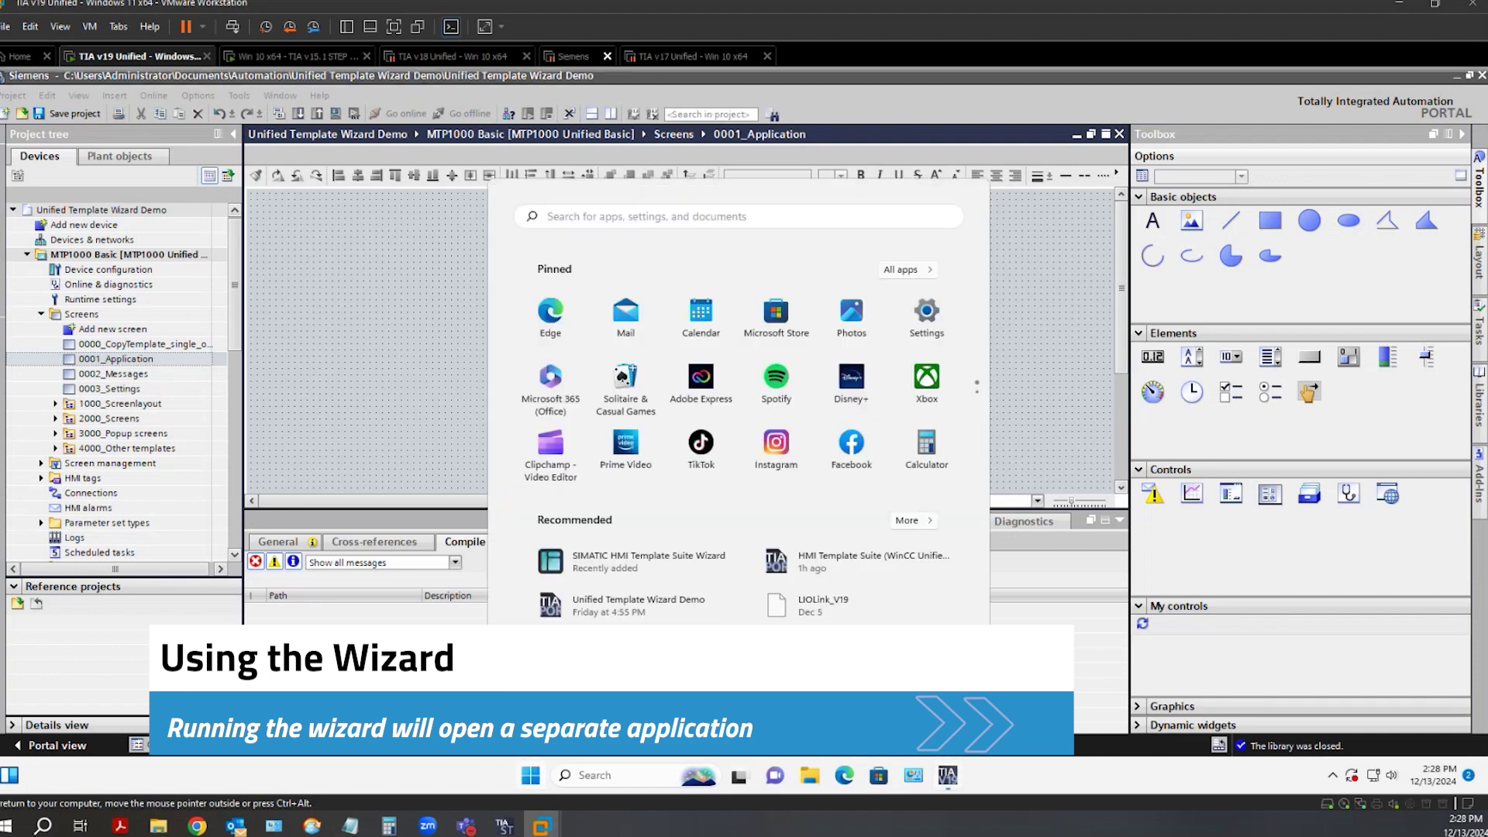
left_click(604, 568)
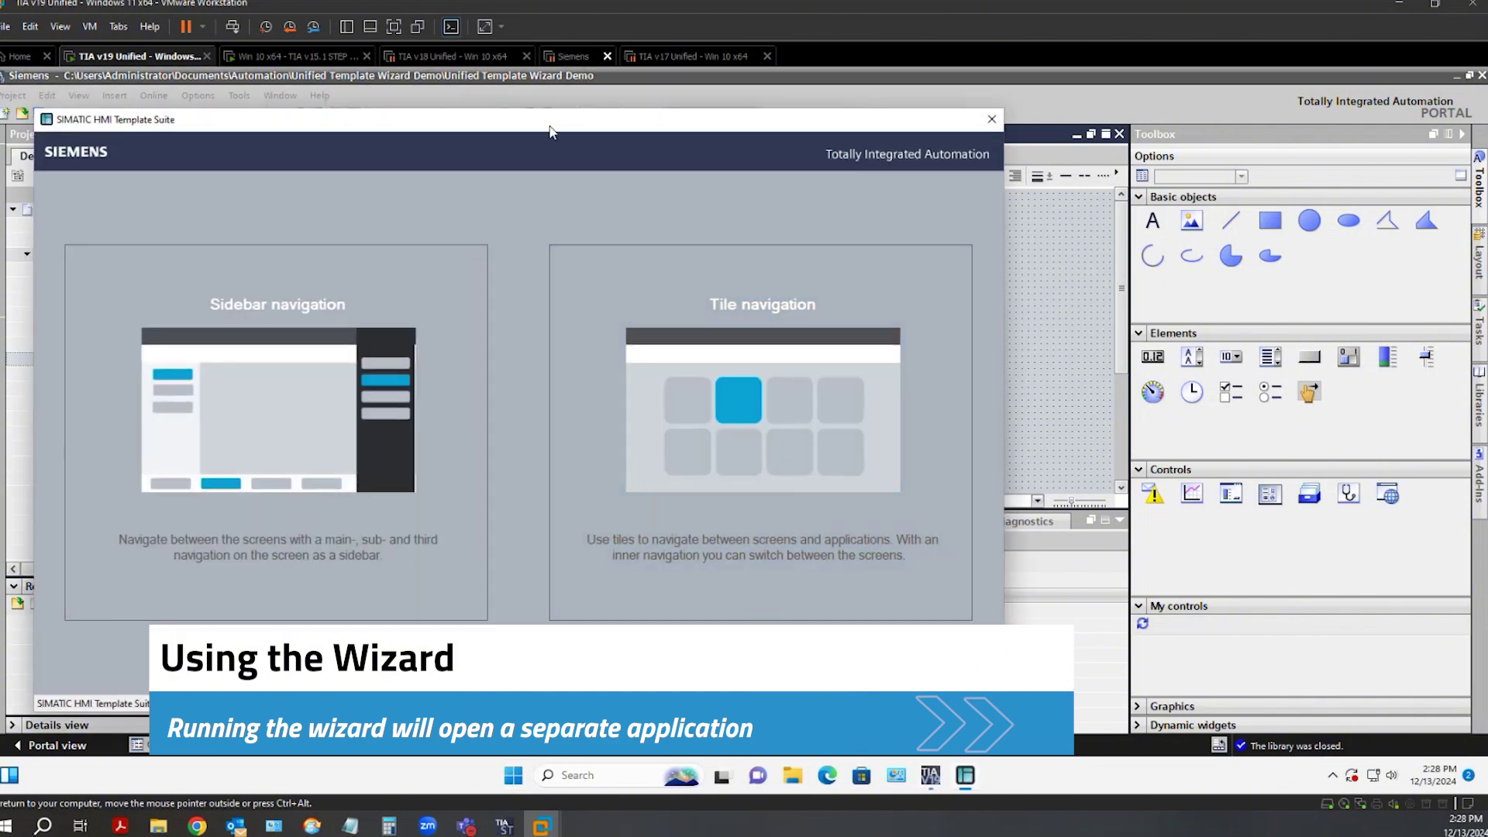
left_click_drag(547, 126, 761, 115)
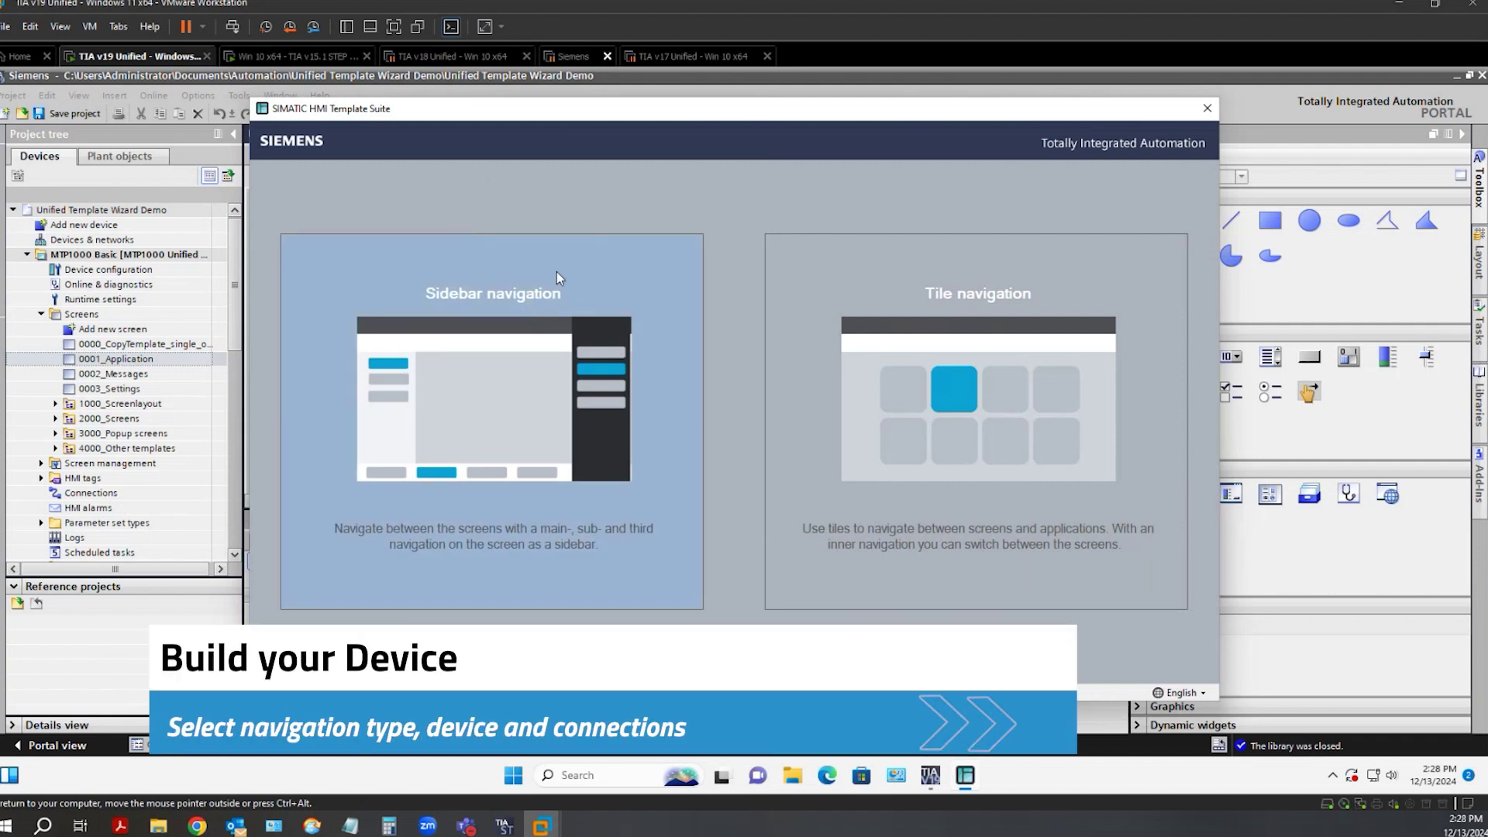
left_click(496, 377)
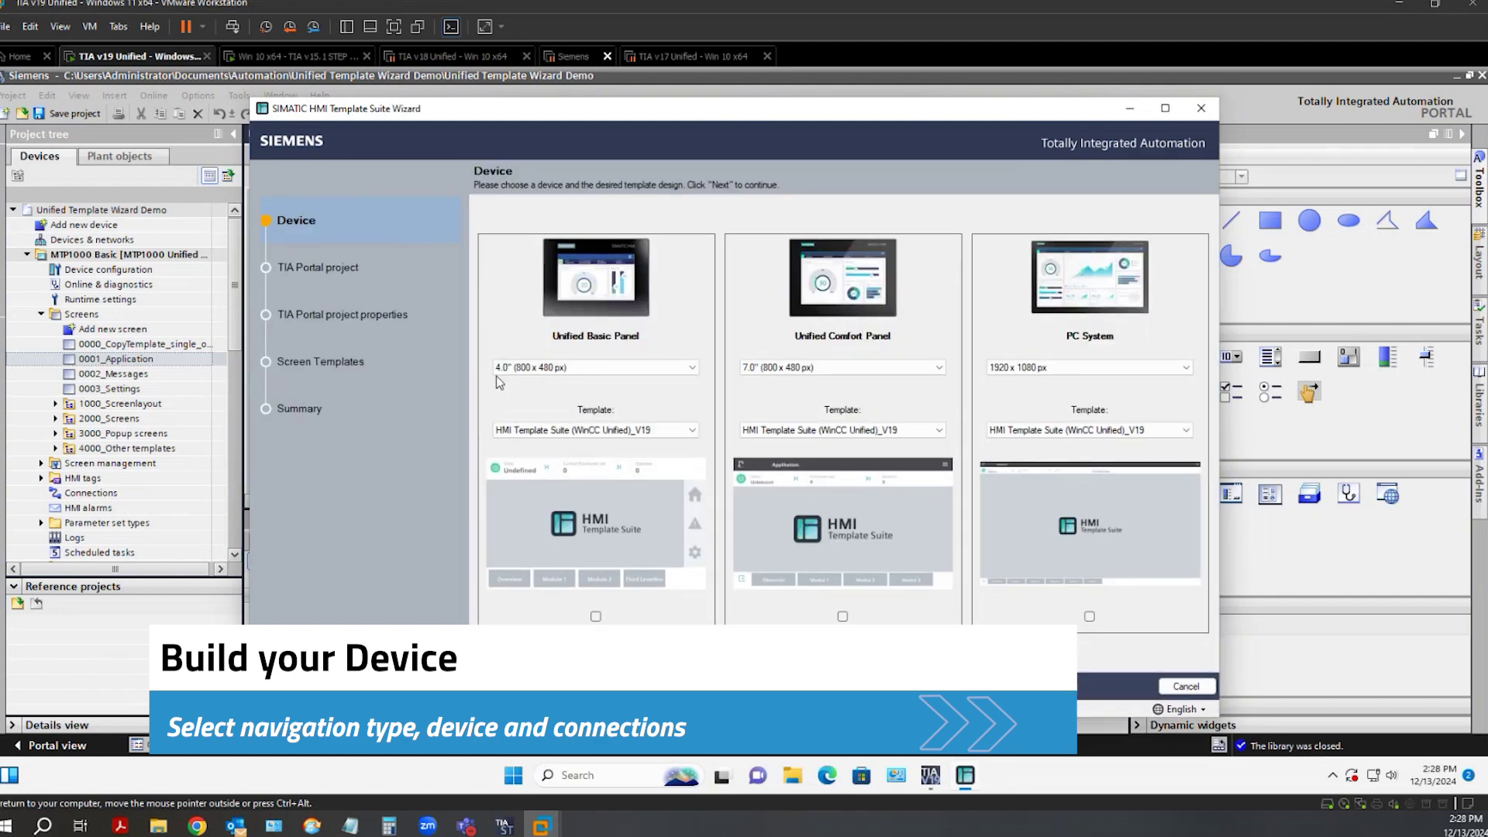
- Choose Unified Comfort Panel, connect to the running Unified Template Wizard Demo project, and advance to Screen Templates
left_click(751, 378)
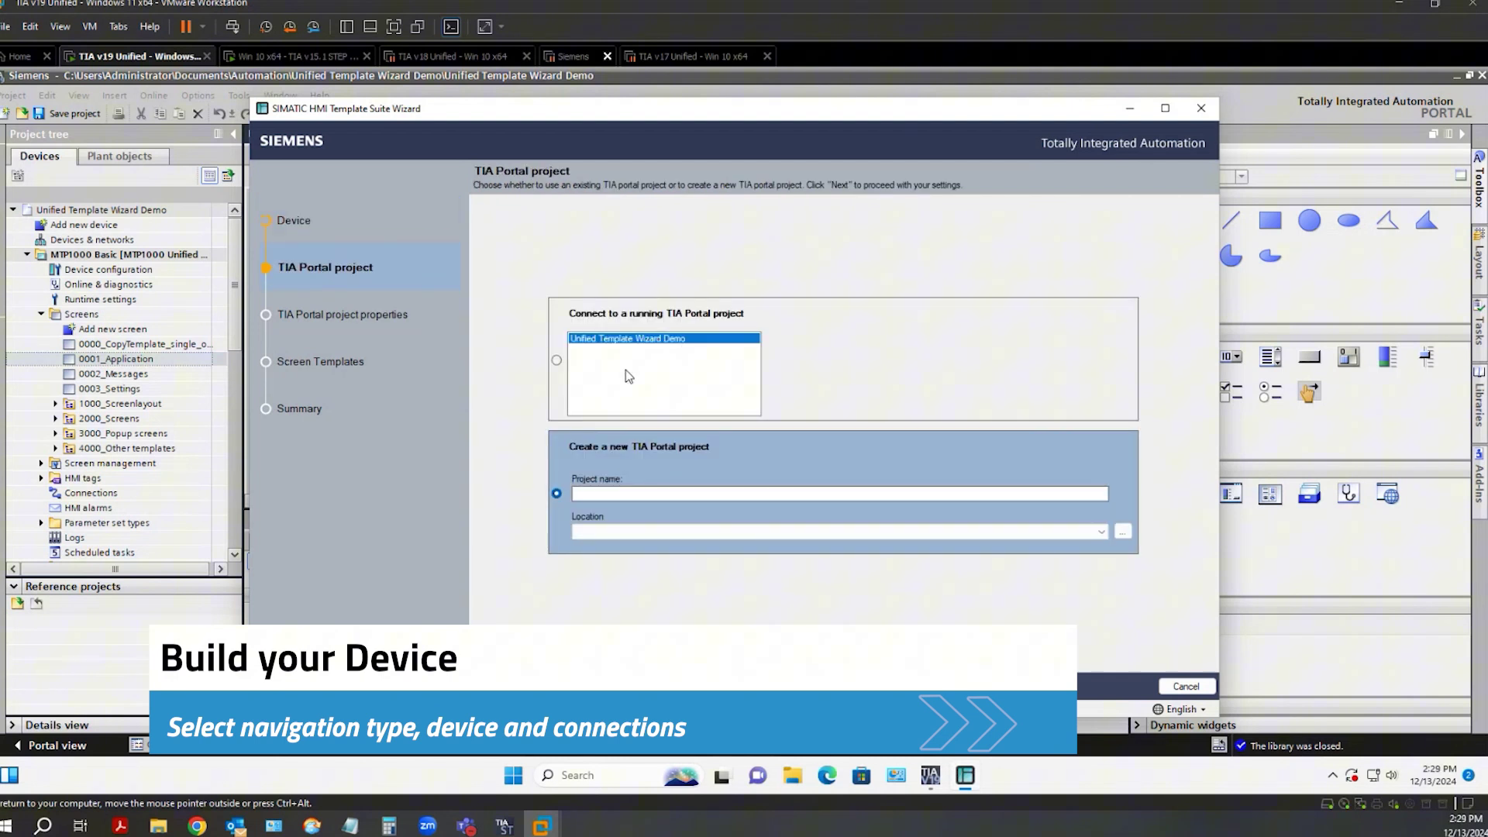
left_click(599, 371)
left_click(767, 686)
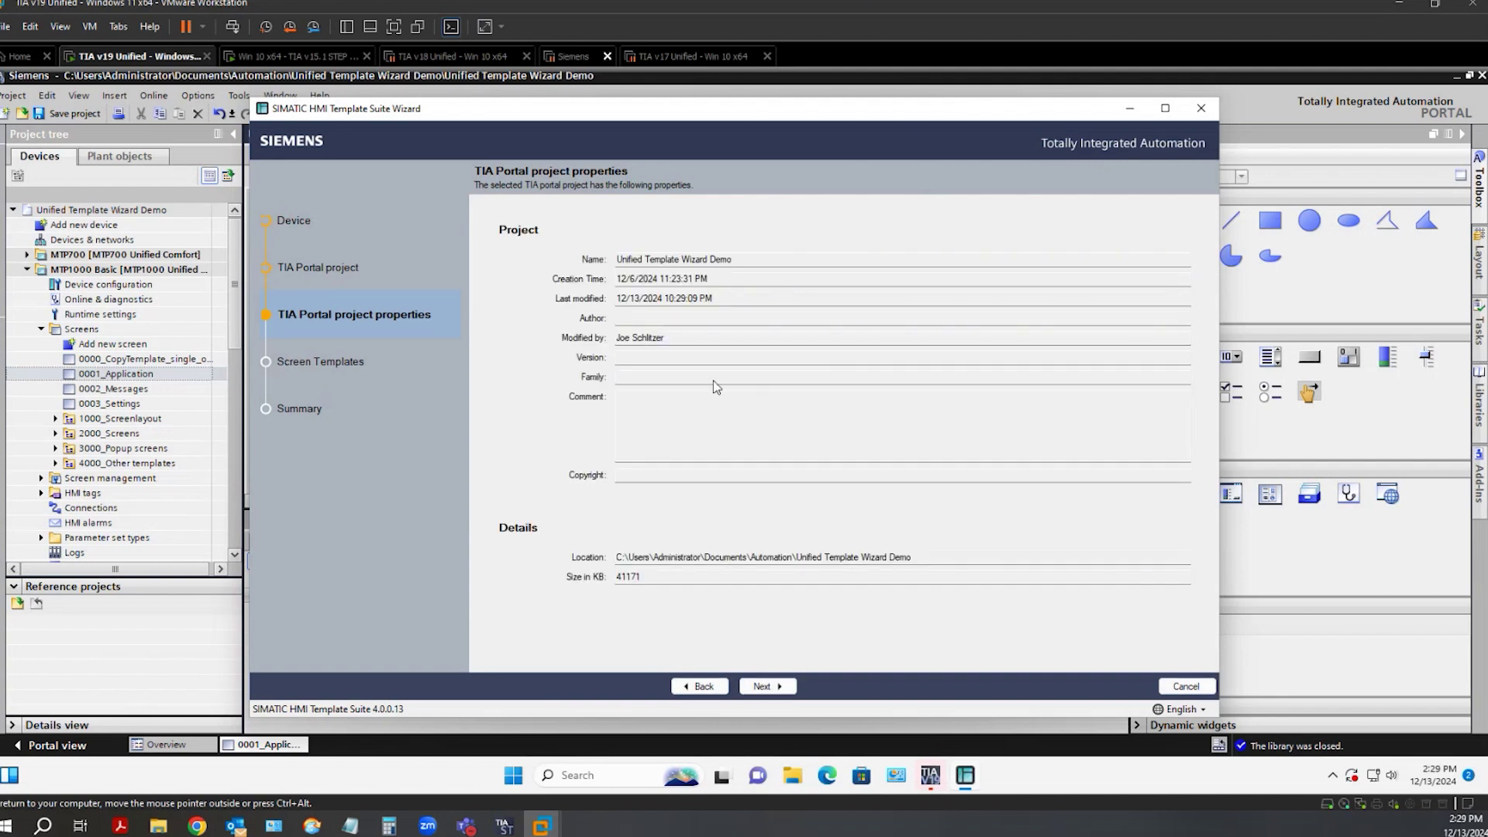
left_click(767, 687)
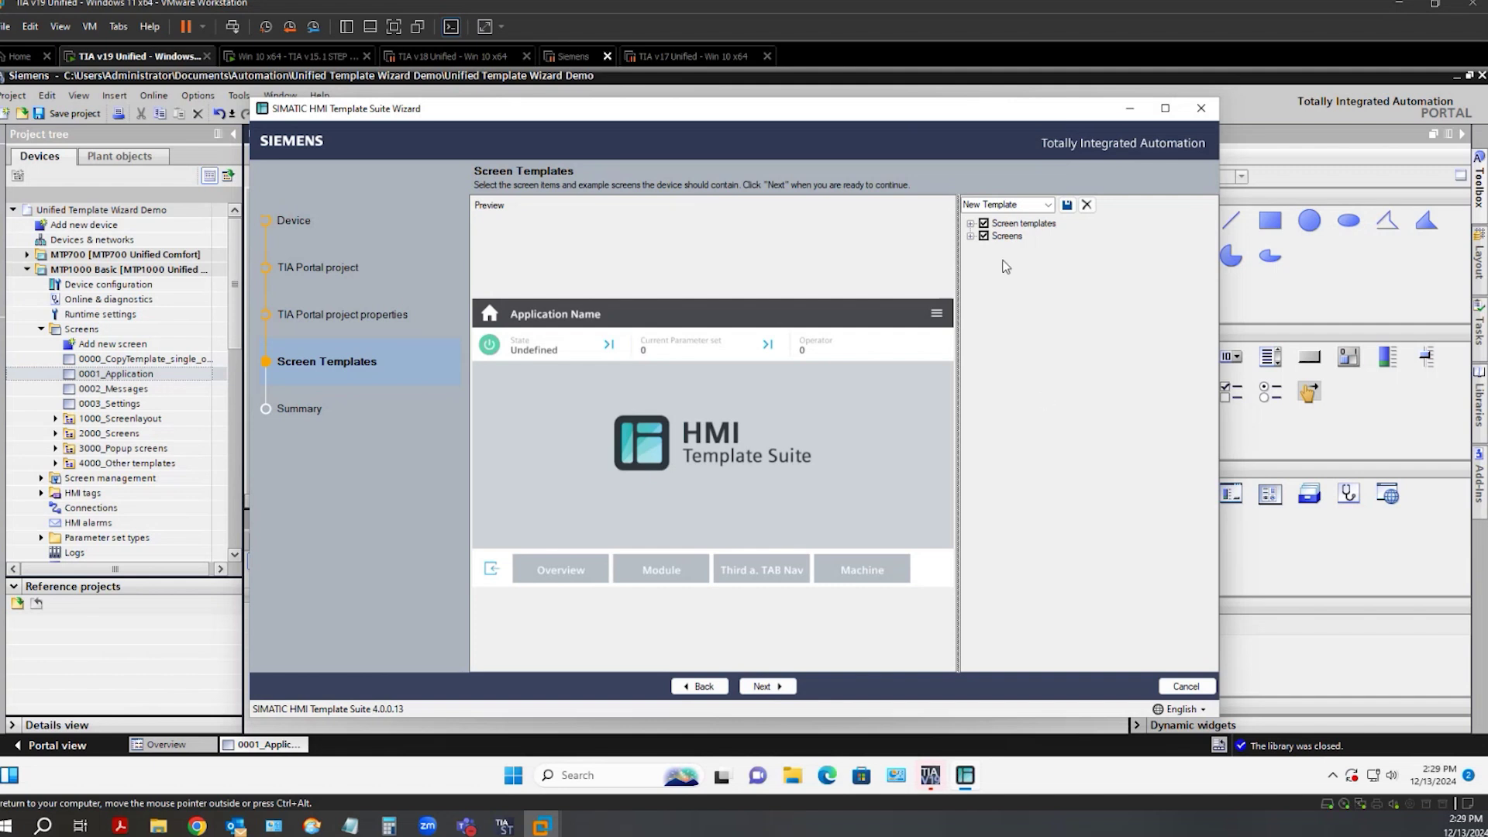
- Review the included screen templates and screens, then finish the wizard to create the MTP700 device
left_click(971, 225)
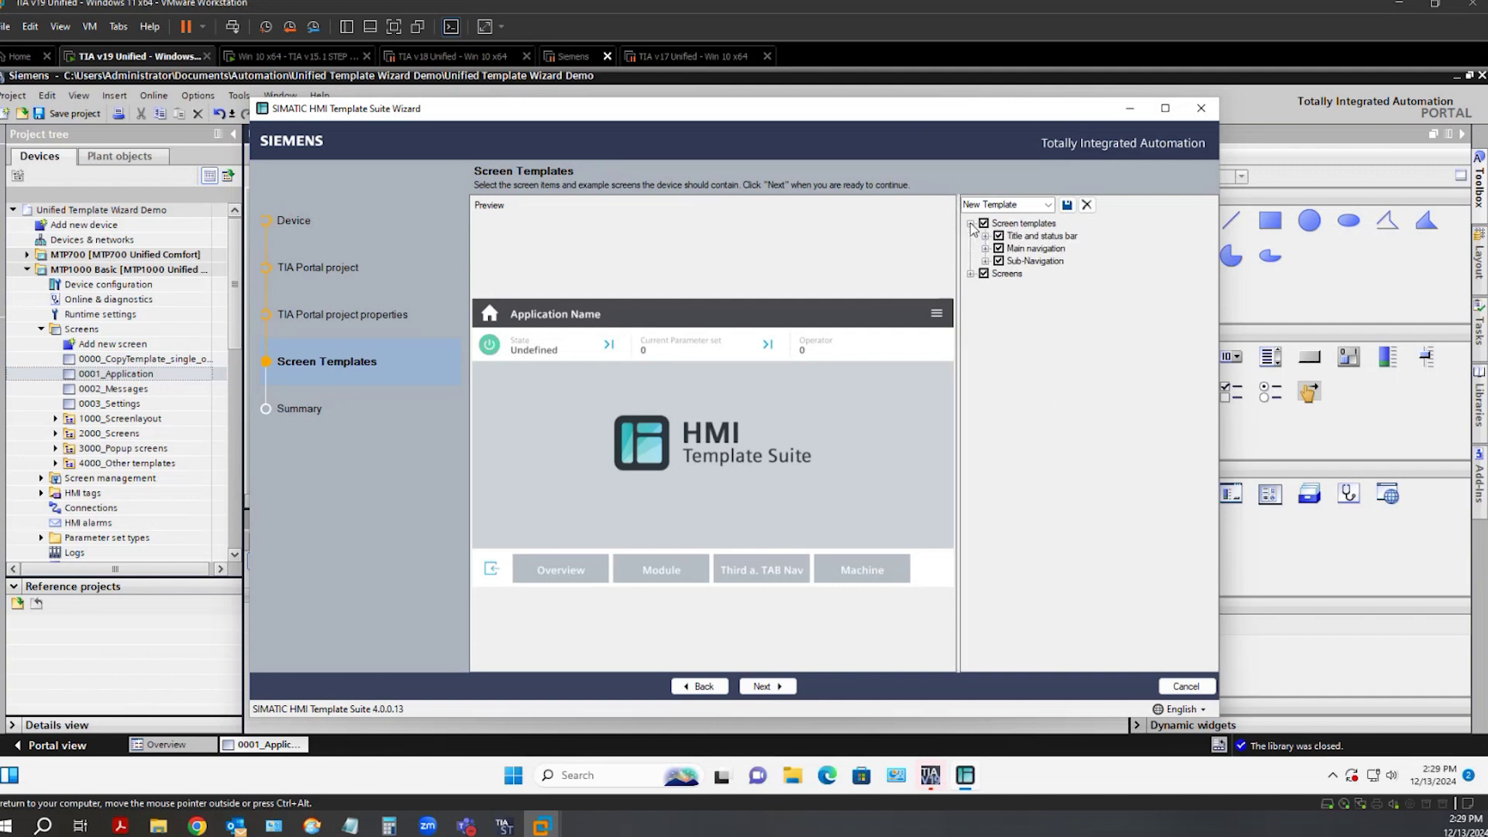
left_click(970, 274)
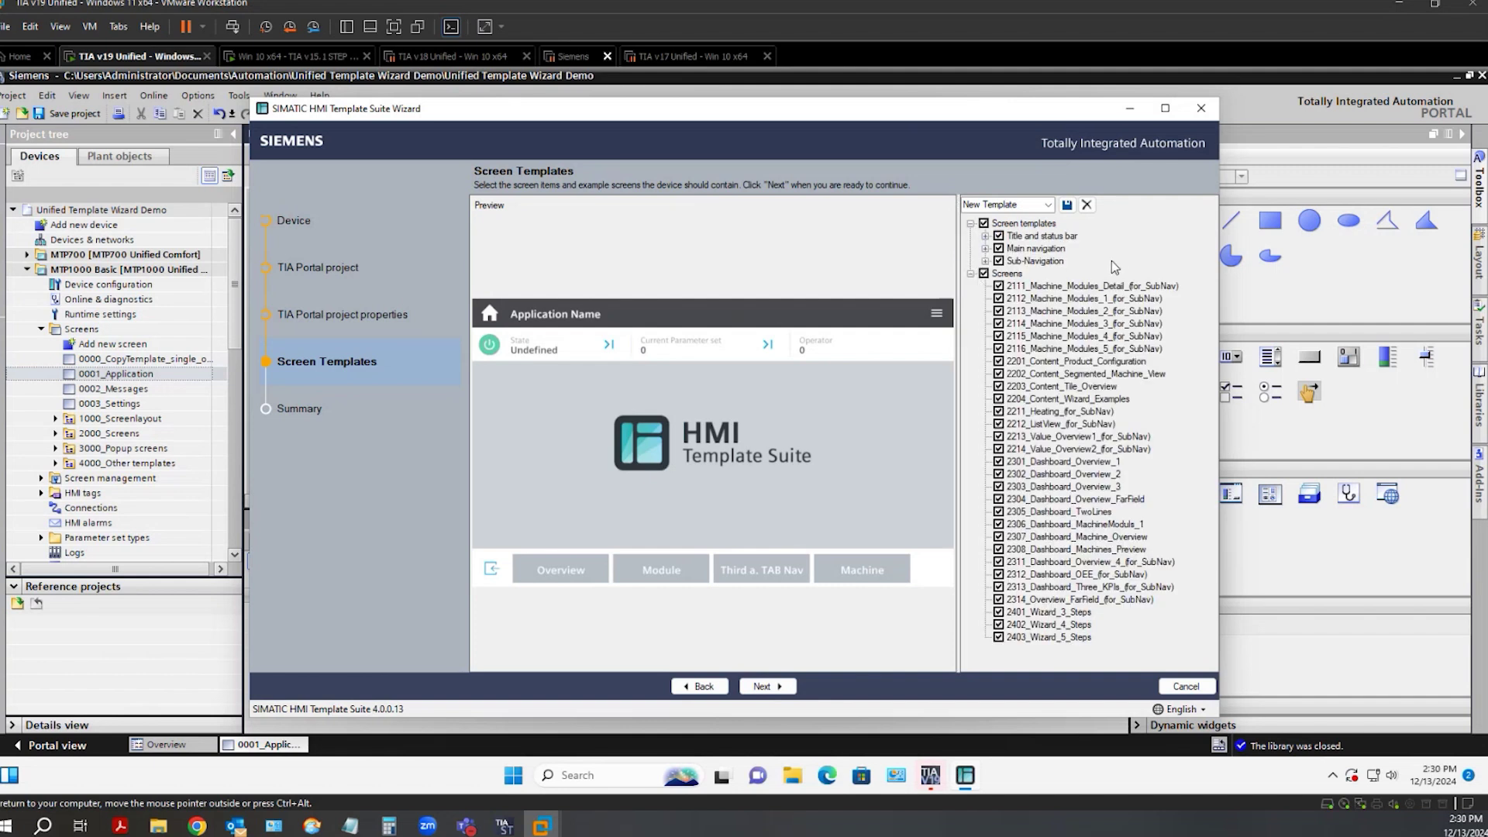
left_click(777, 687)
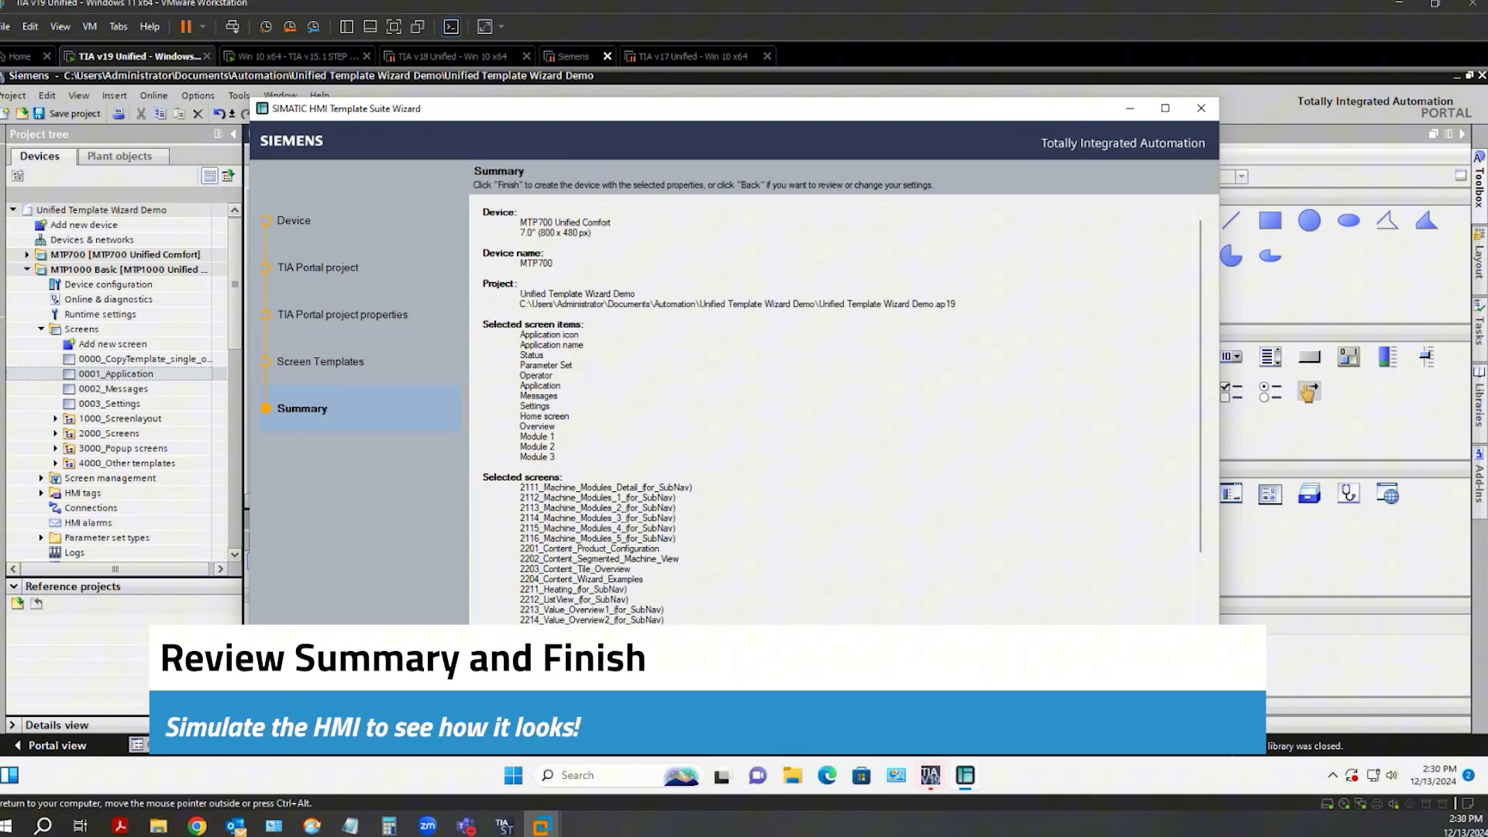
key("Return")
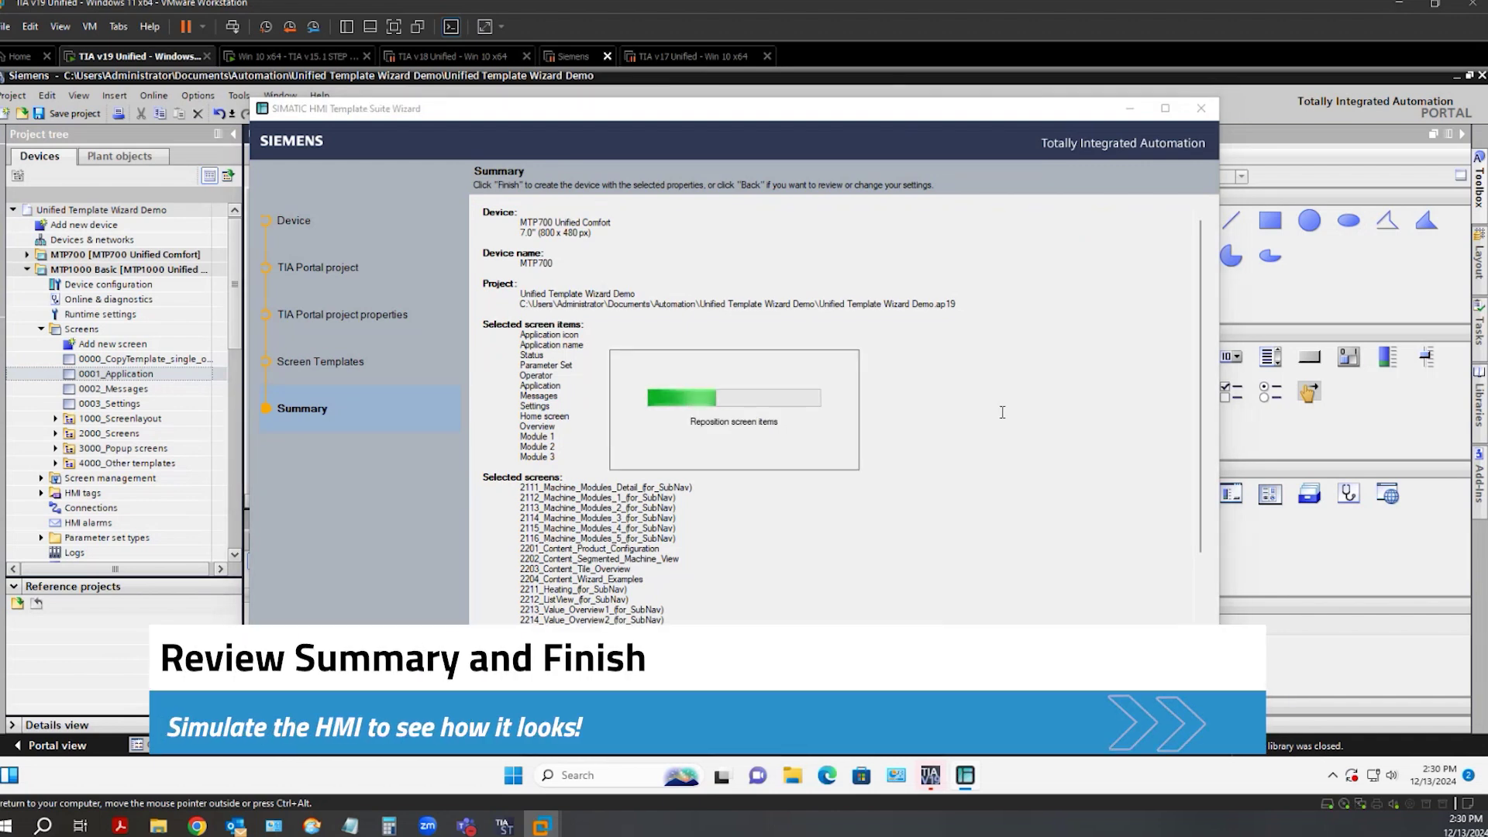
- Open the MTP700's 0001_Application screen and its Runtime settings showing start screen 1001_ScreenLayout
left_click(26, 256)
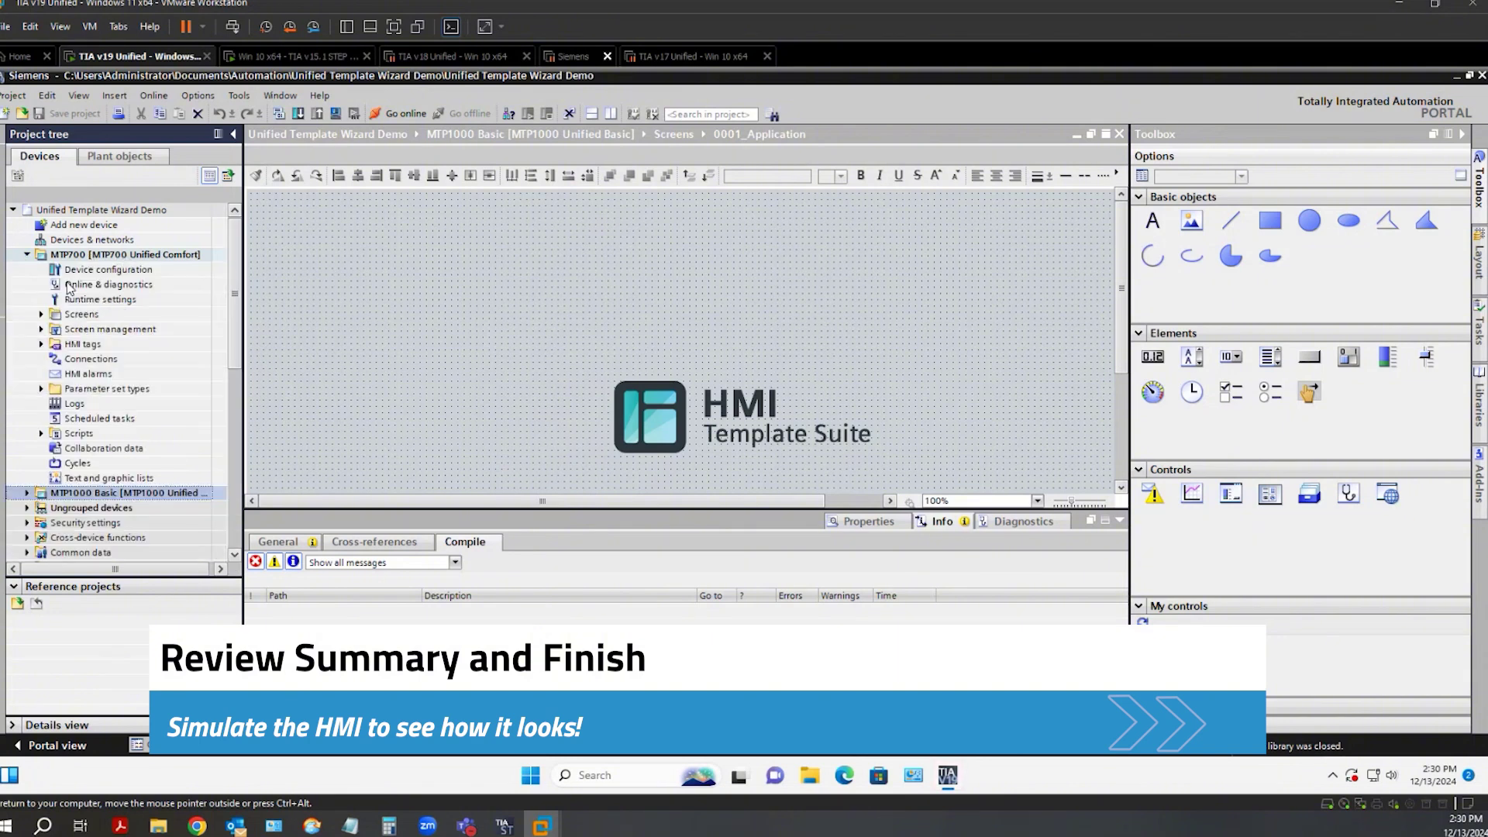
left_click(41, 314)
left_click(102, 359)
left_click(100, 301)
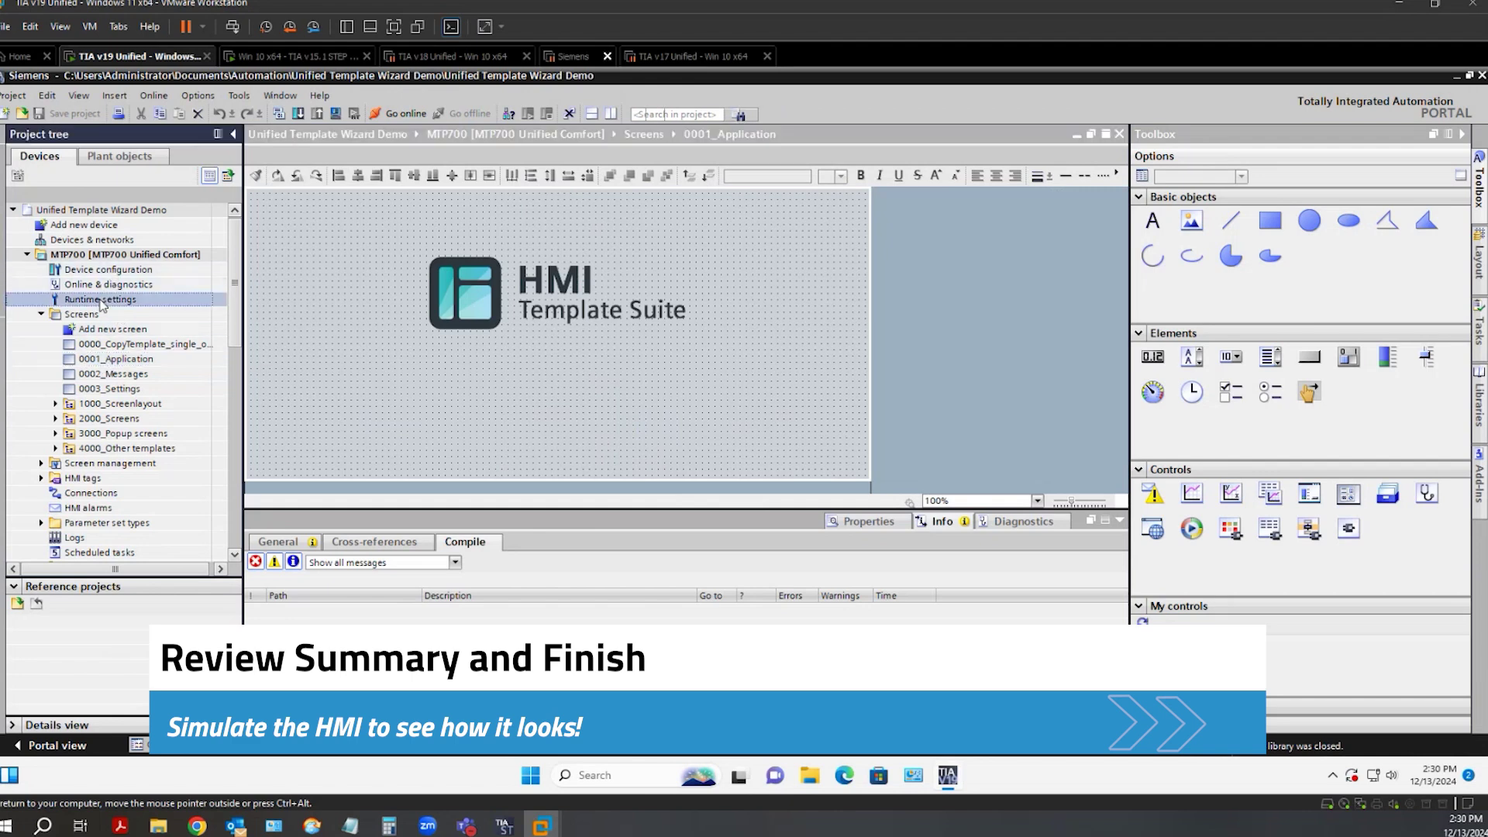
left_click(583, 281)
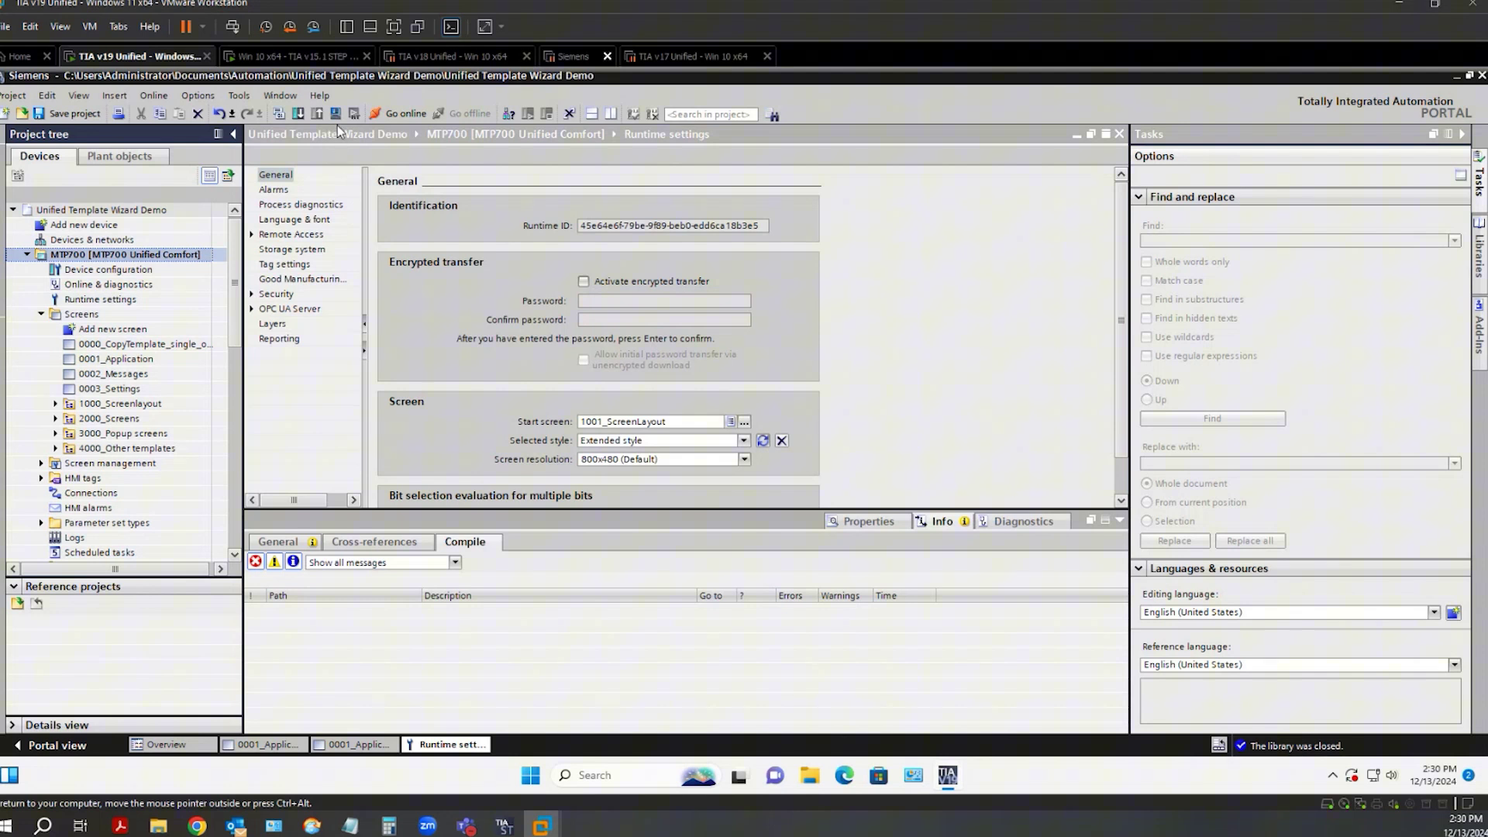
- Start the MTP700 simulation and view its Module and Machine screens in the runtime
left_click(336, 114)
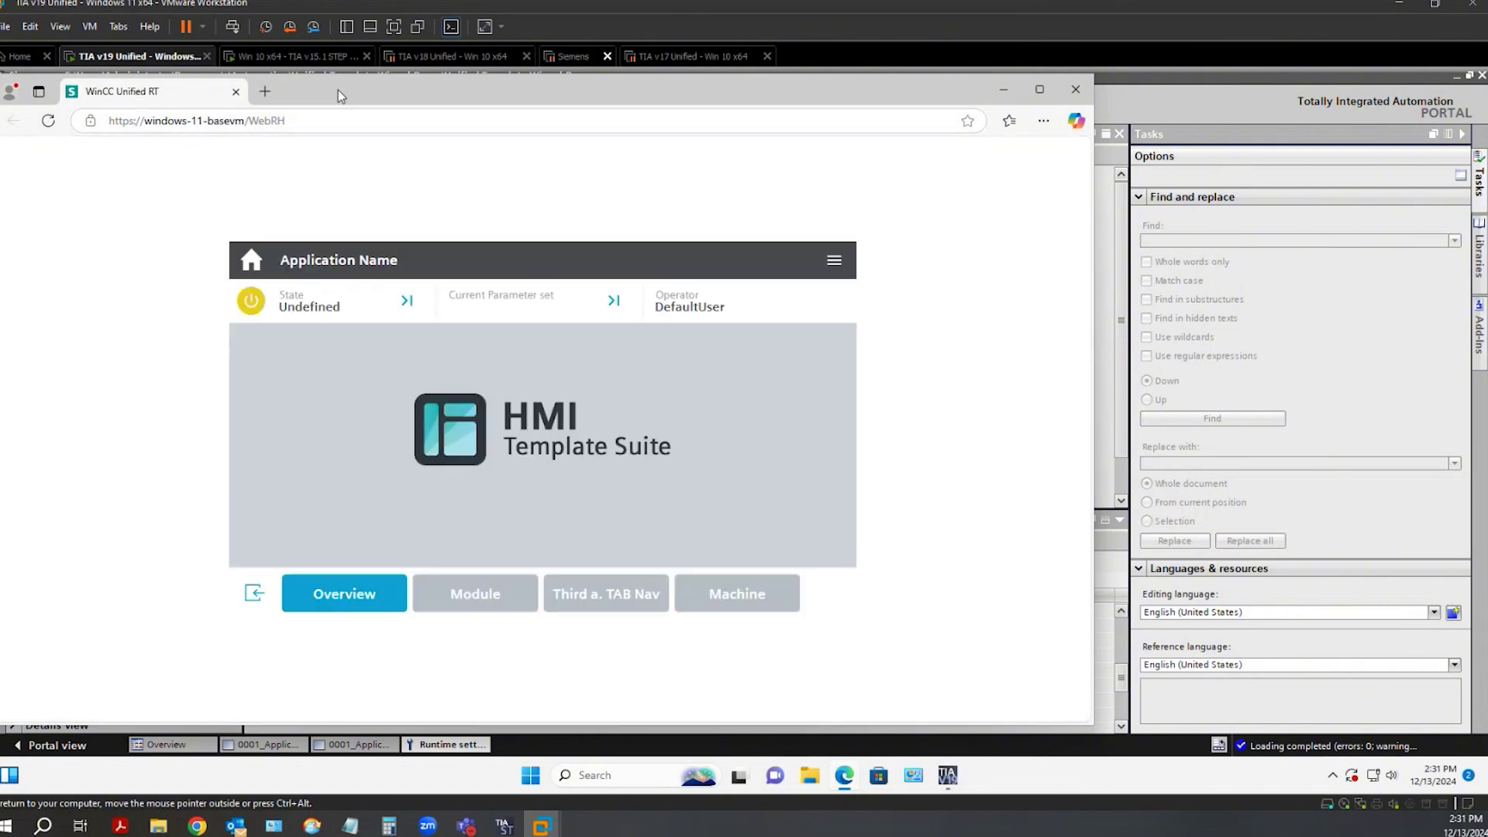
left_click_drag(337, 90, 443, 99)
left_click(938, 269)
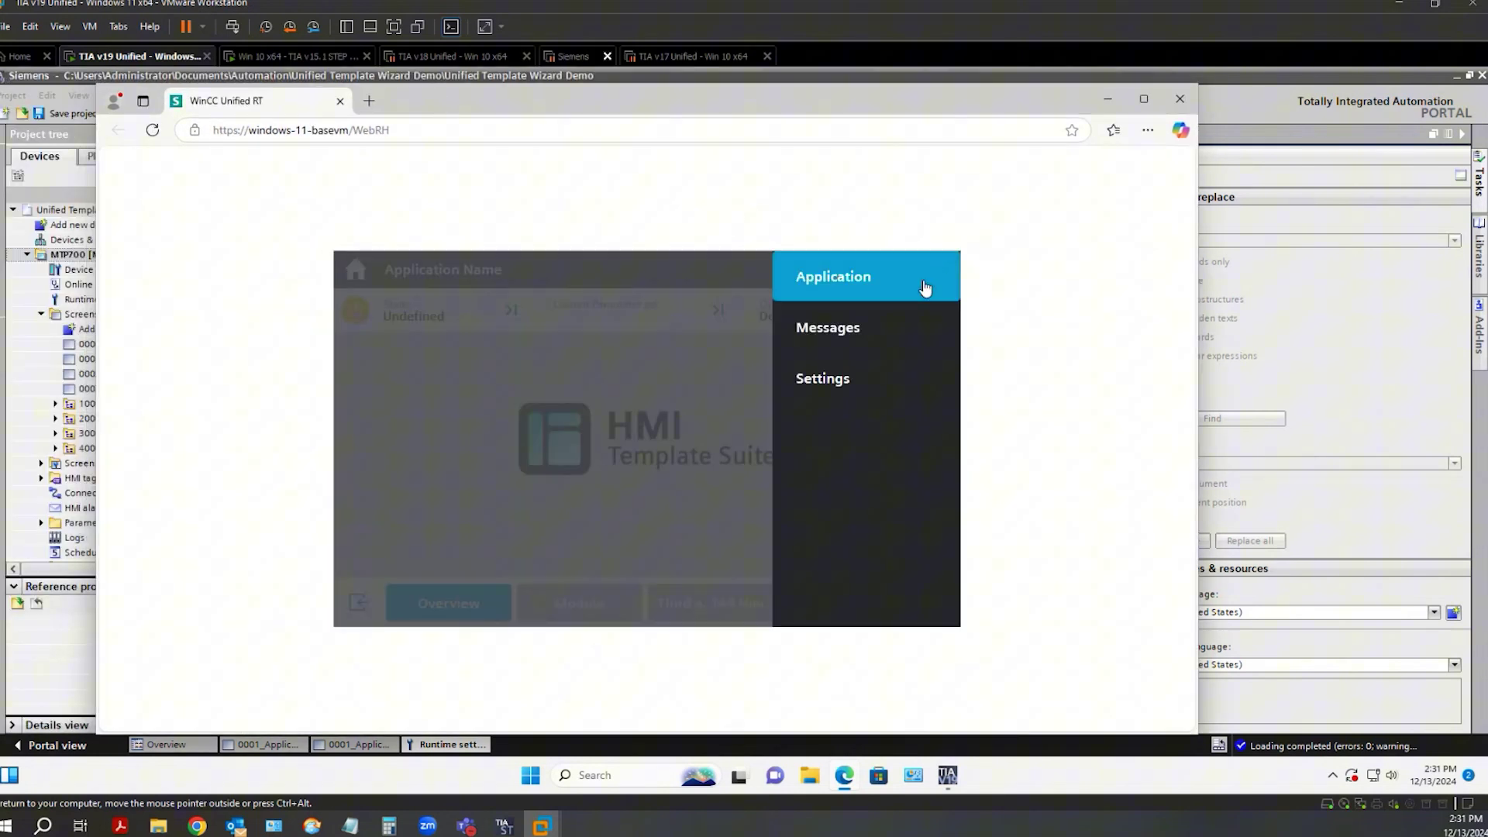
left_click(899, 287)
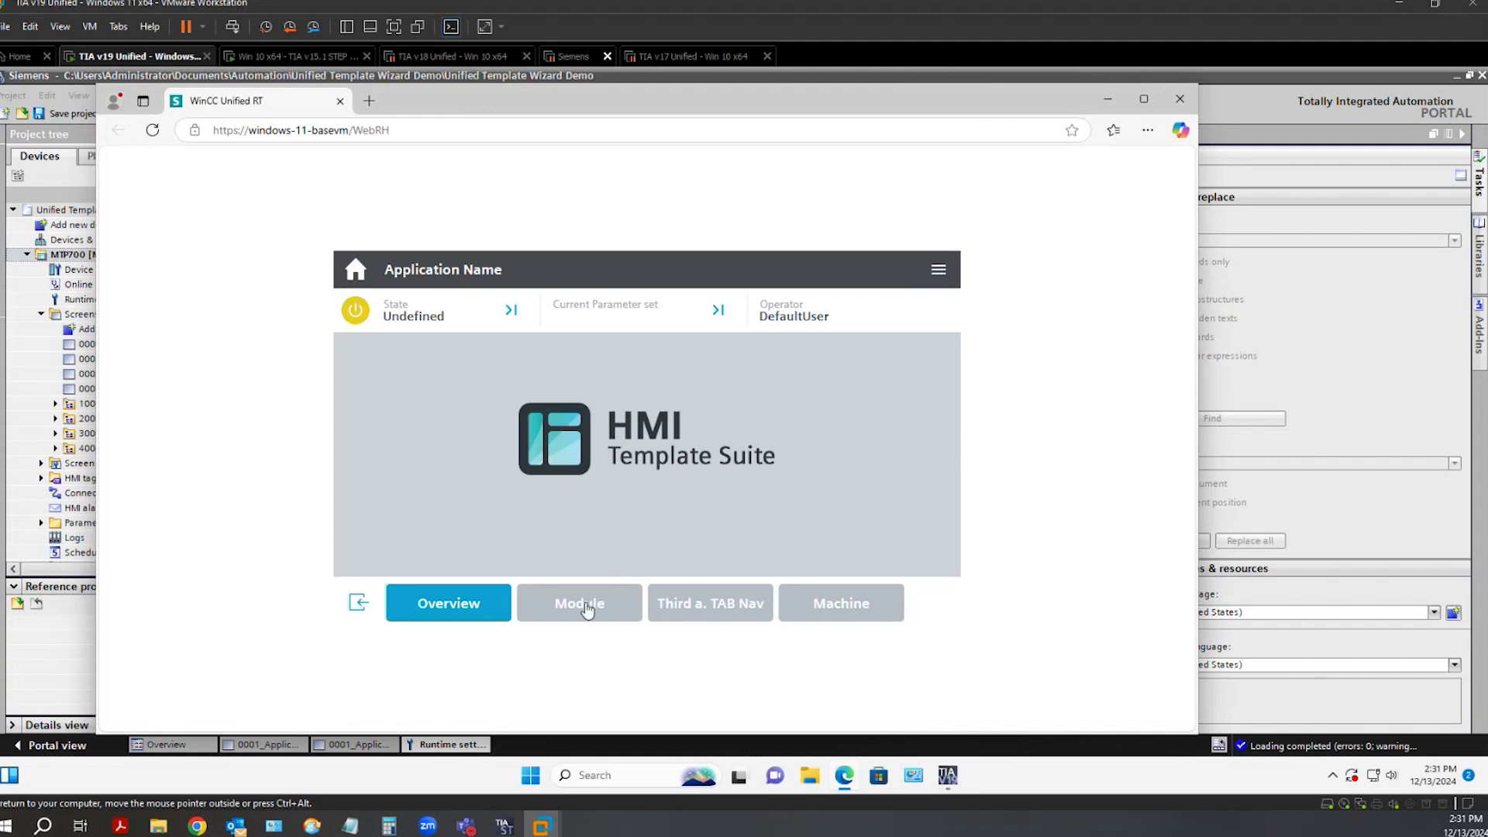
left_click(612, 609)
left_click(849, 614)
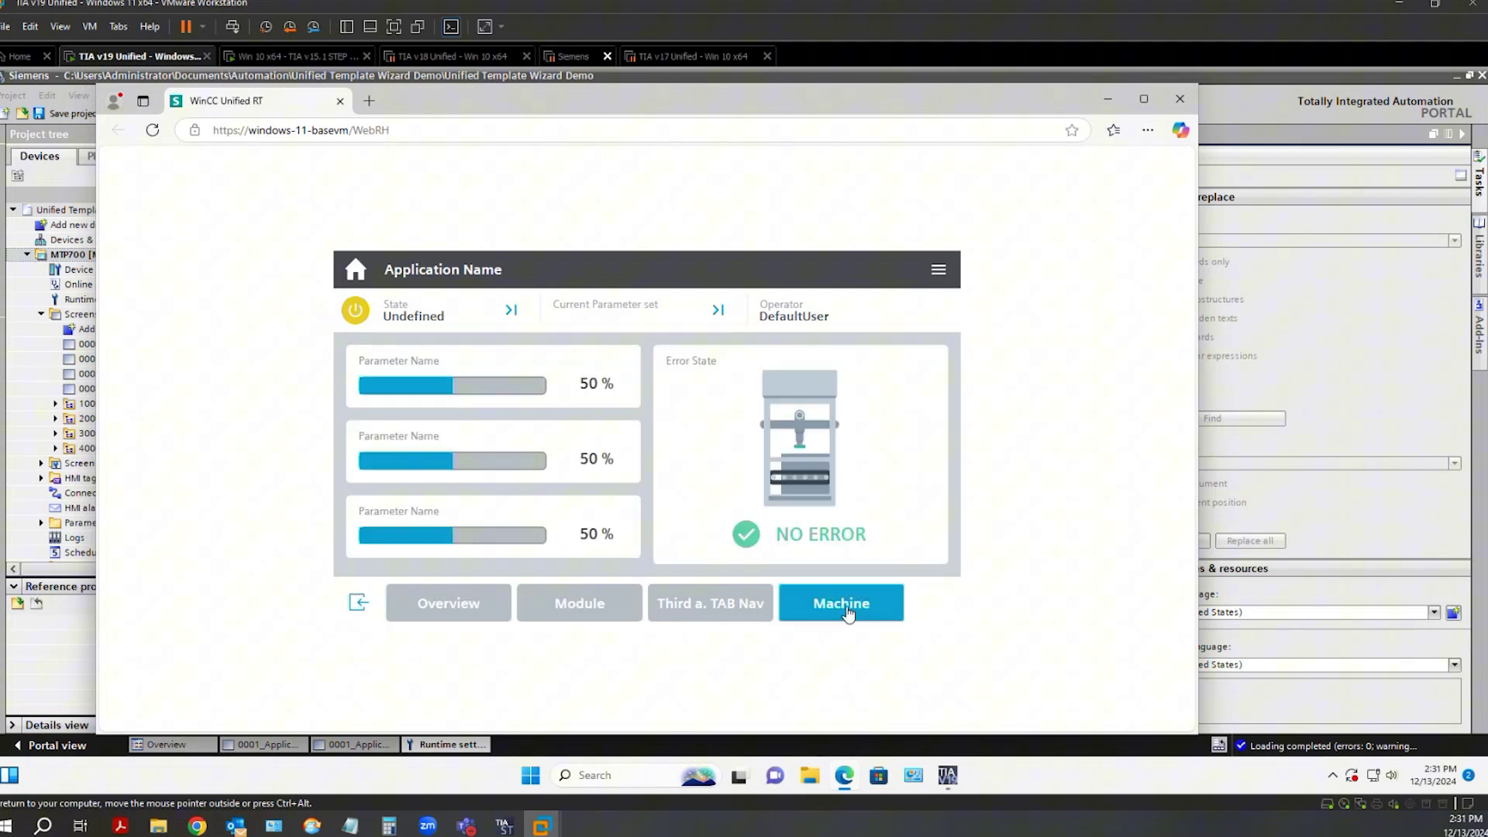
- Visit the Messages and Settings screens via the navigation menu, then return to the Application overview
left_click(939, 270)
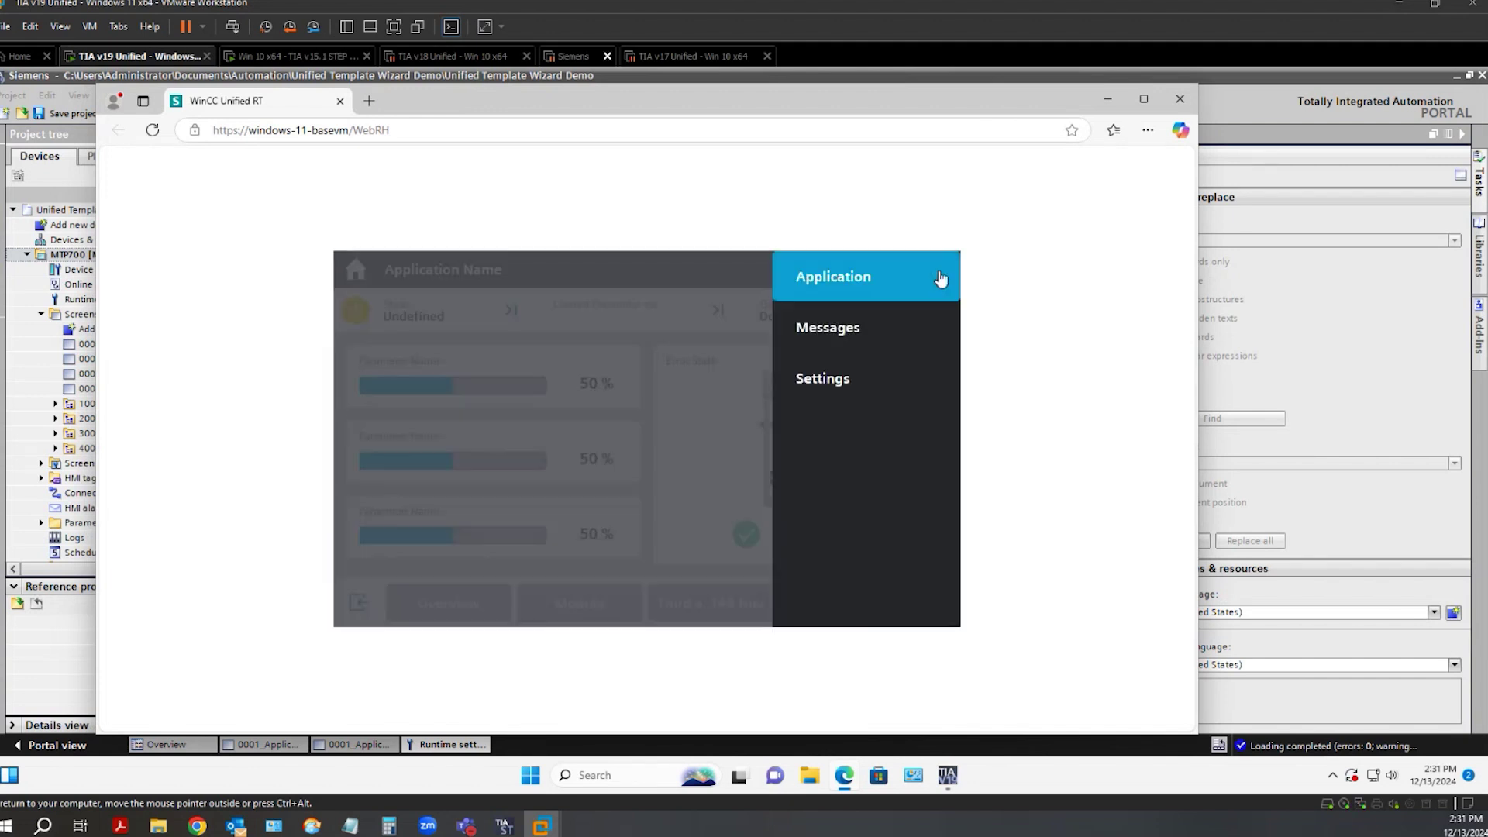
left_click(916, 331)
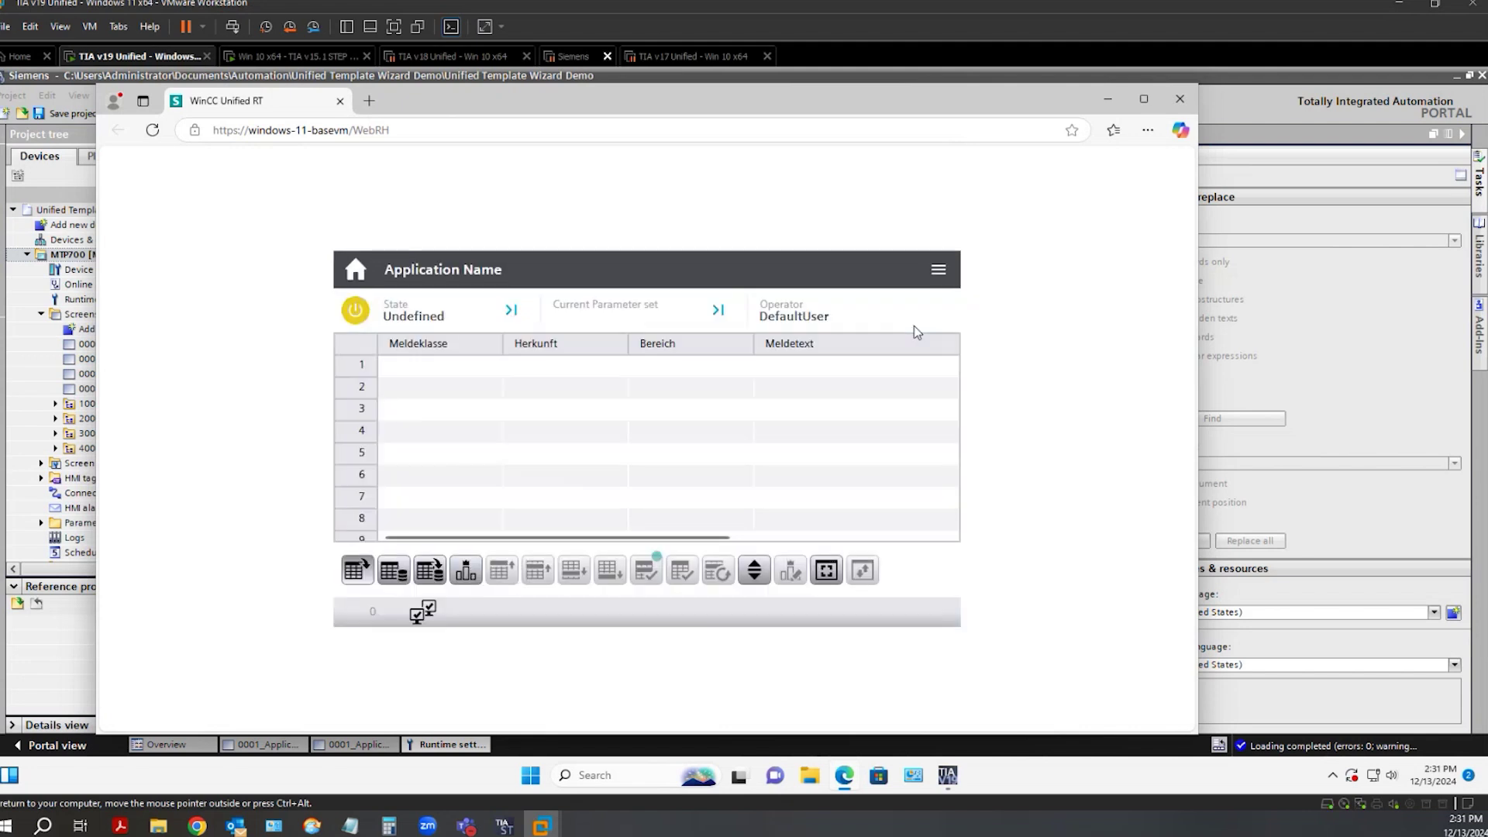
left_click(938, 271)
left_click(877, 387)
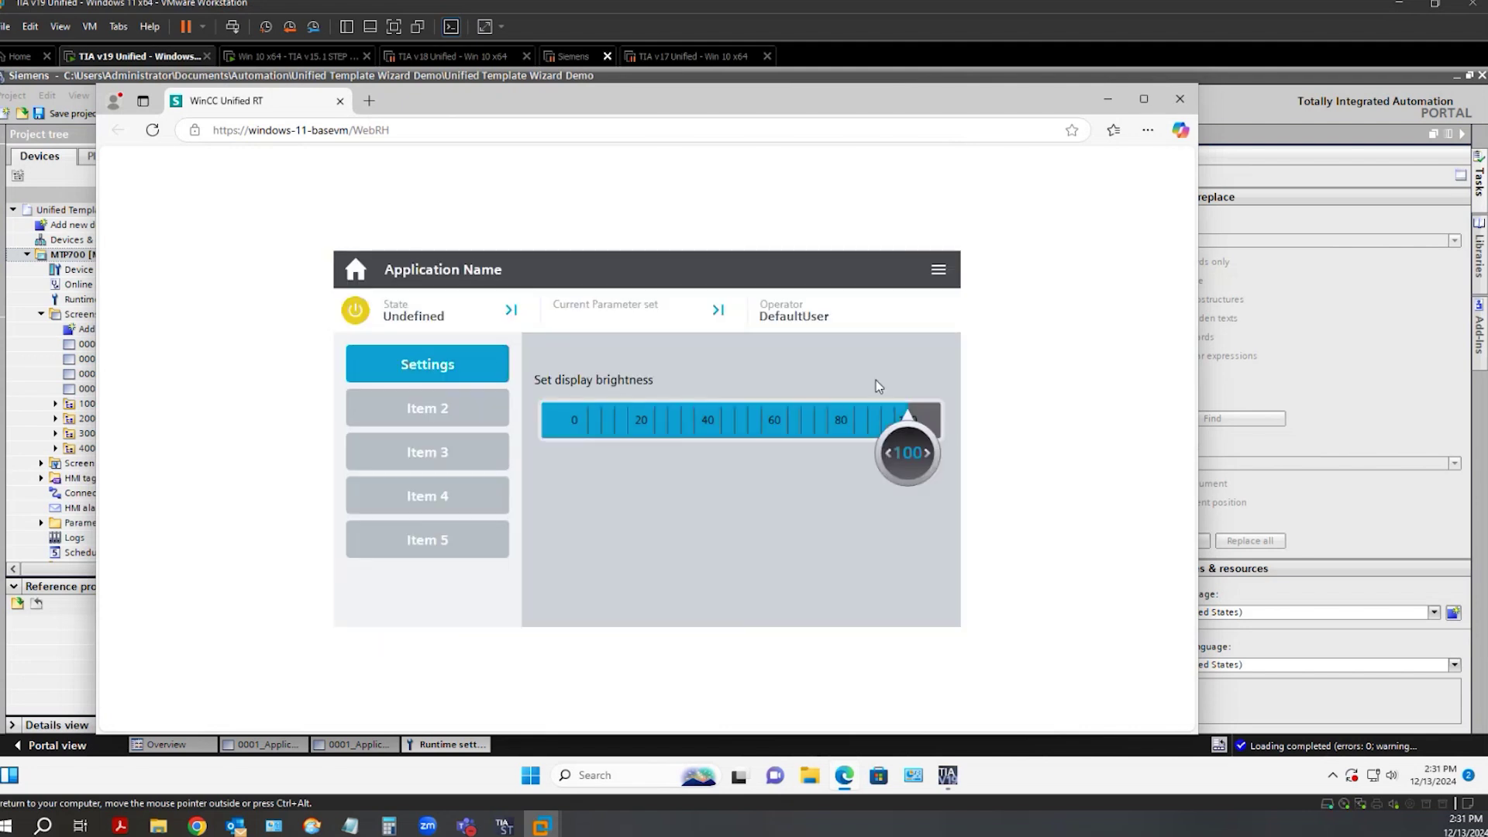
left_click(938, 271)
left_click(868, 283)
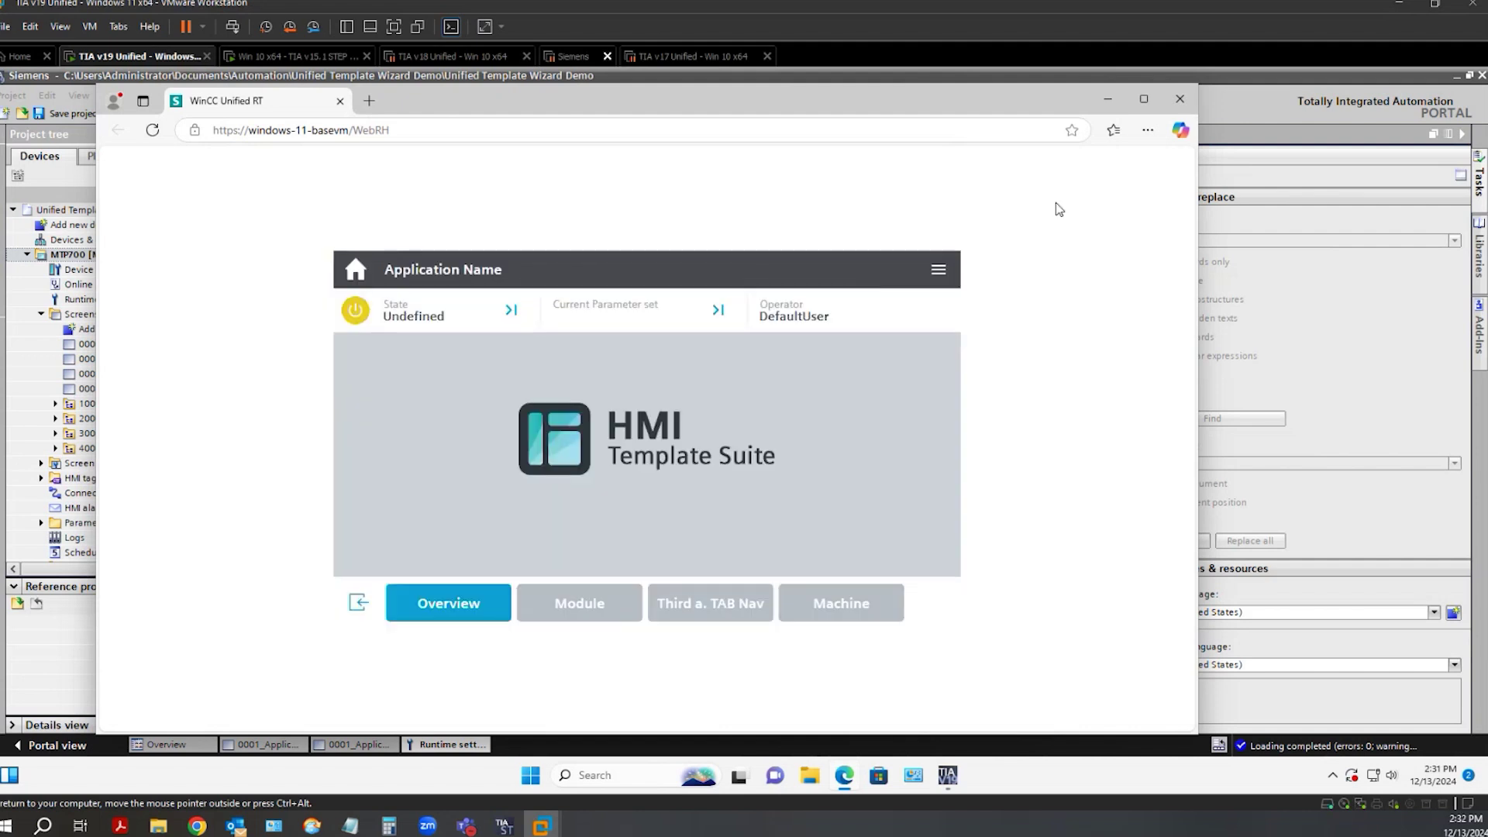